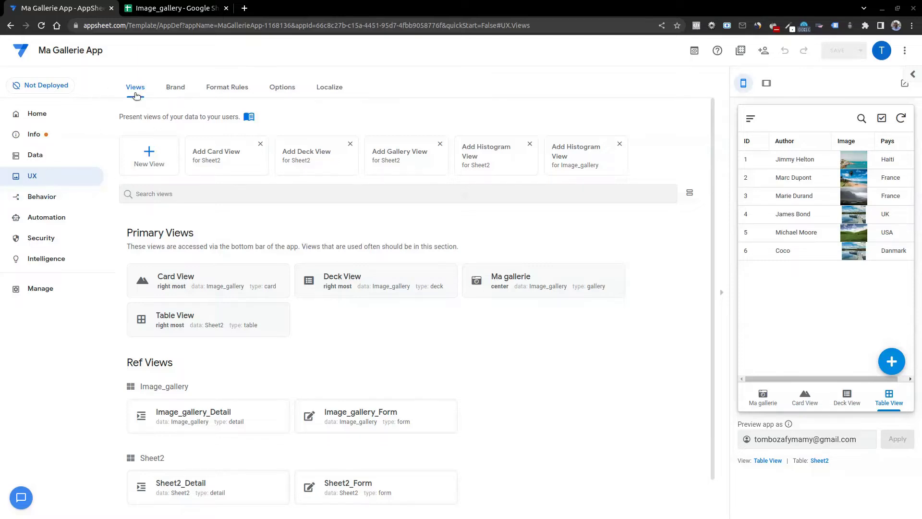
Open the UX brand settings, try the dark theme, and switch the app back to the light theme.
click(178, 88)
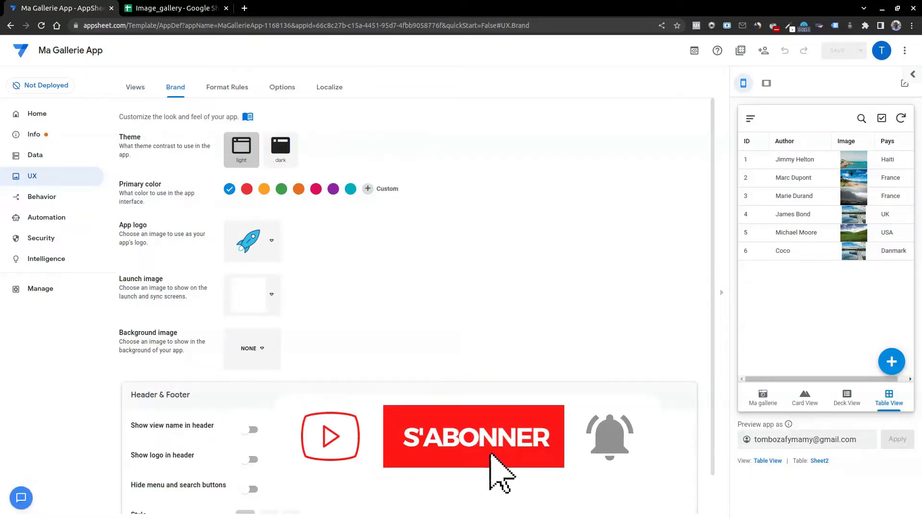
click(280, 150)
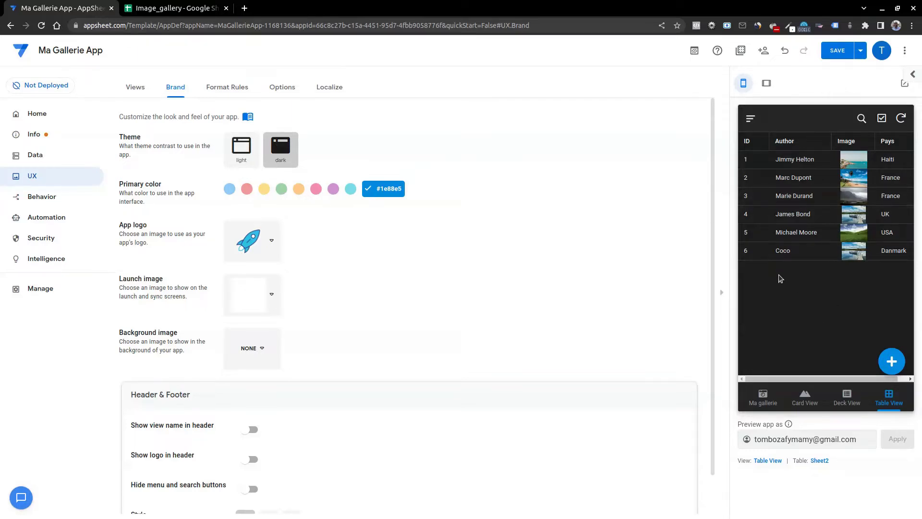
click(241, 148)
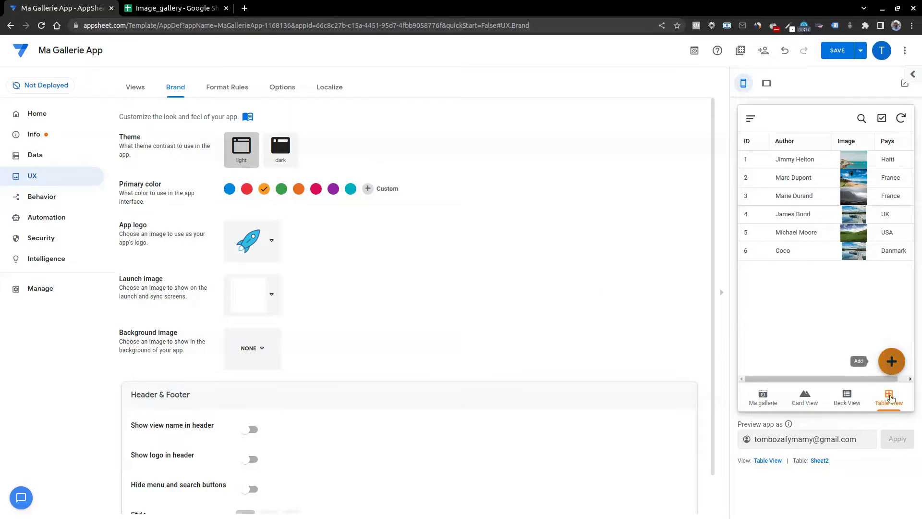
Try different primary colors on the Deck View and its add-record form in the app preview, ending with pink.
click(846, 397)
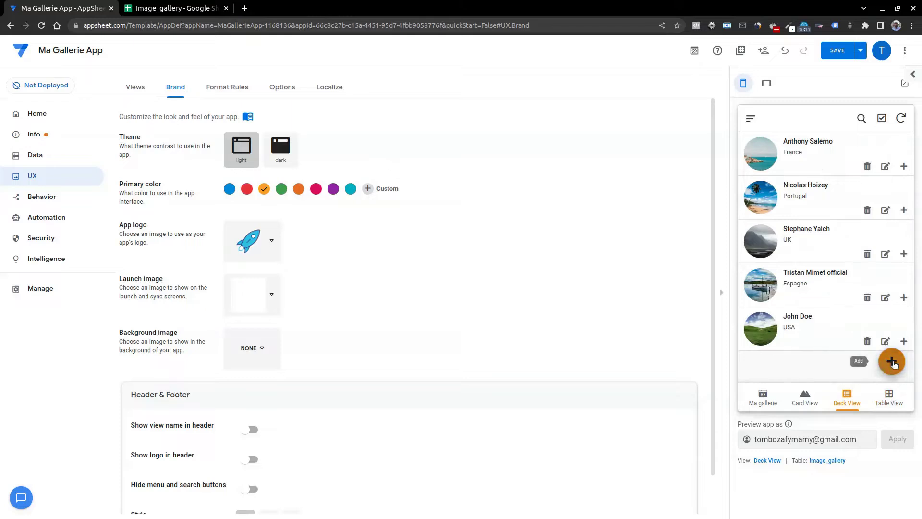
click(892, 362)
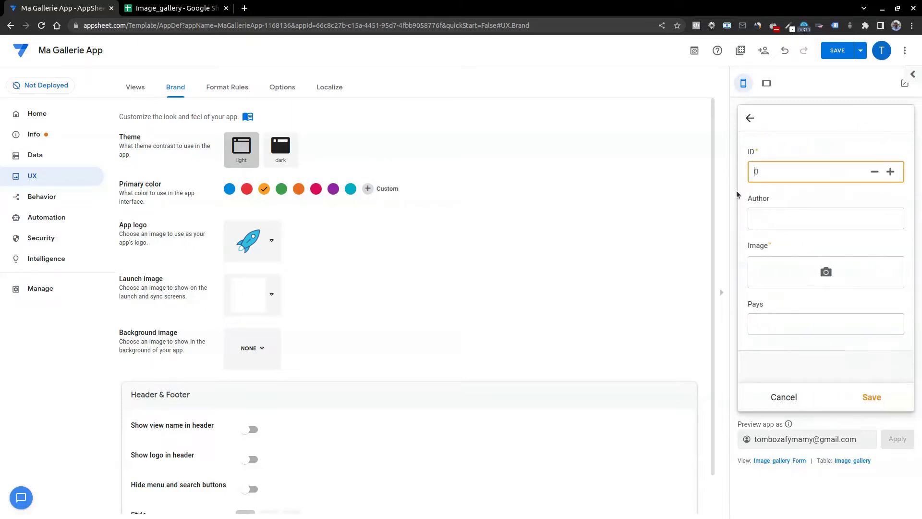
click(281, 188)
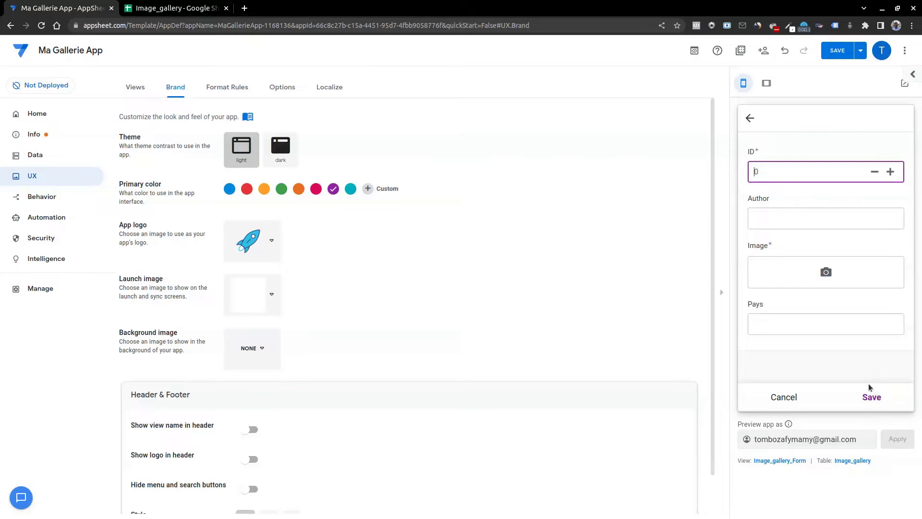
click(320, 189)
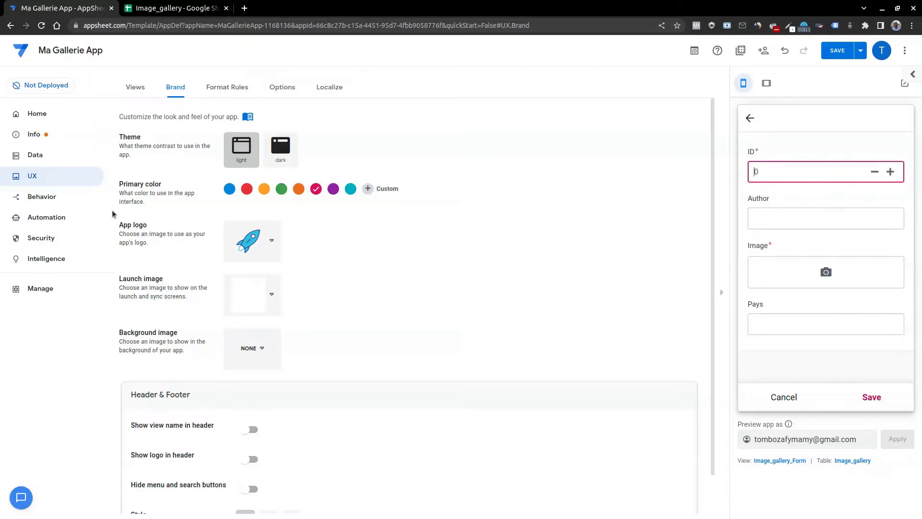
Switch the app logo to the custom option, view its upload sources without choosing one, and save the app.
click(274, 240)
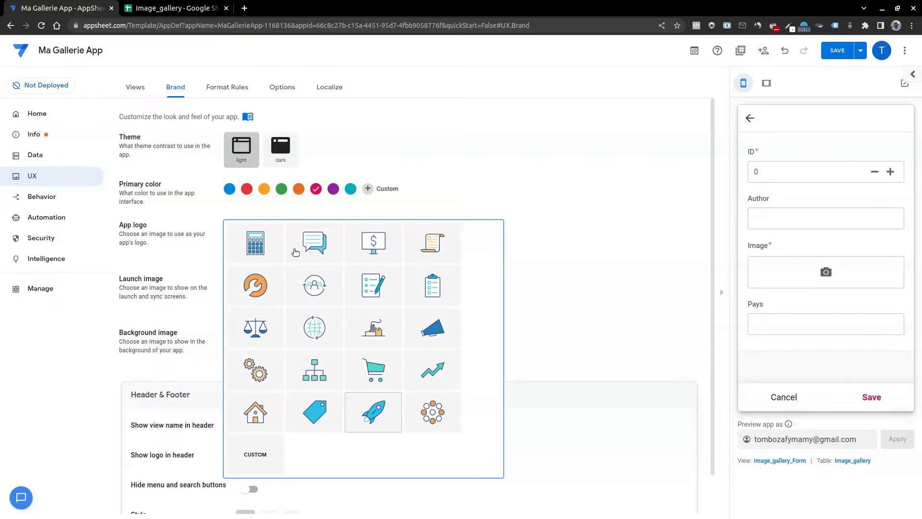
click(256, 455)
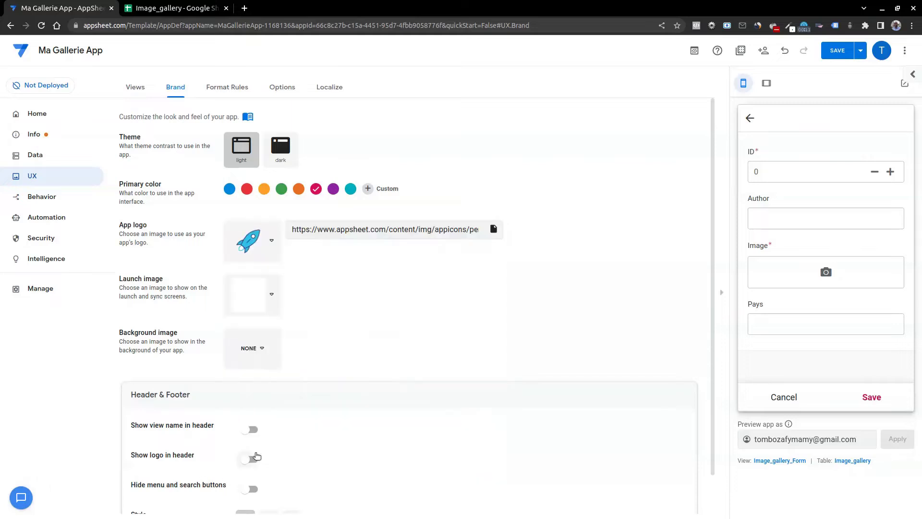
click(498, 231)
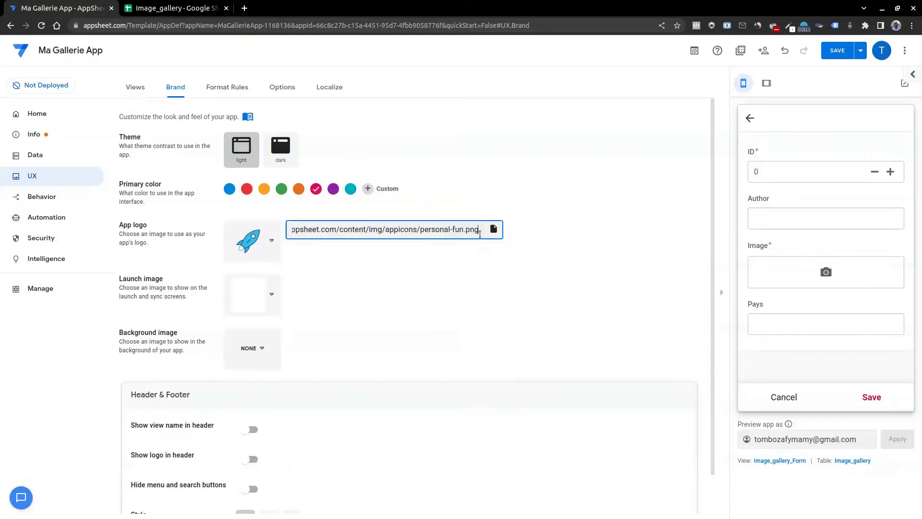
key(ctrl+a)
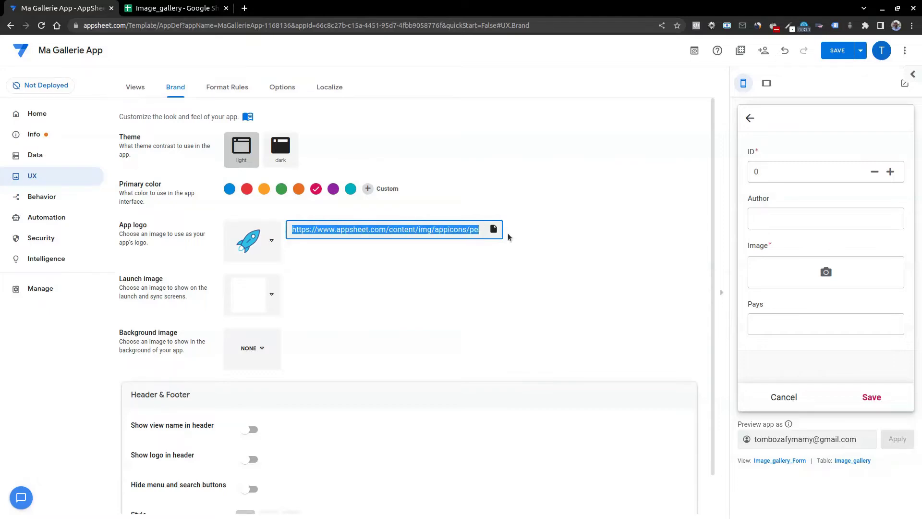
click(493, 229)
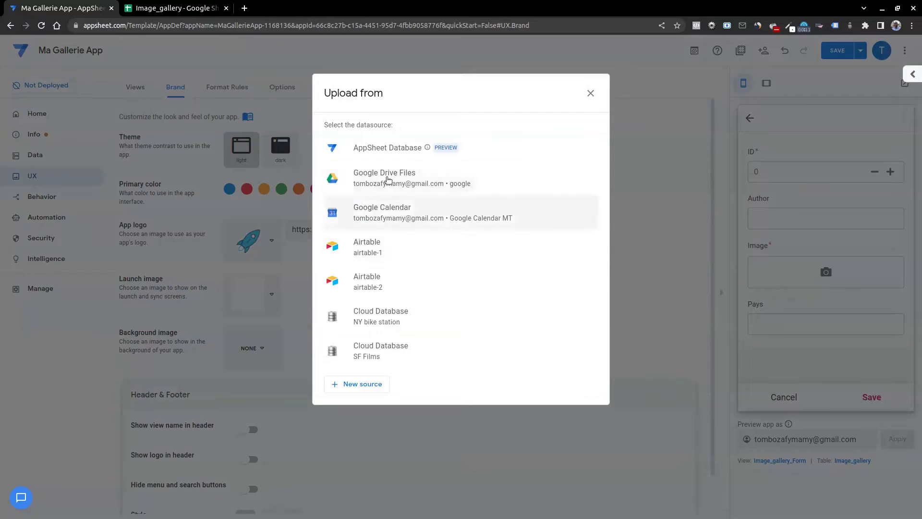
click(592, 92)
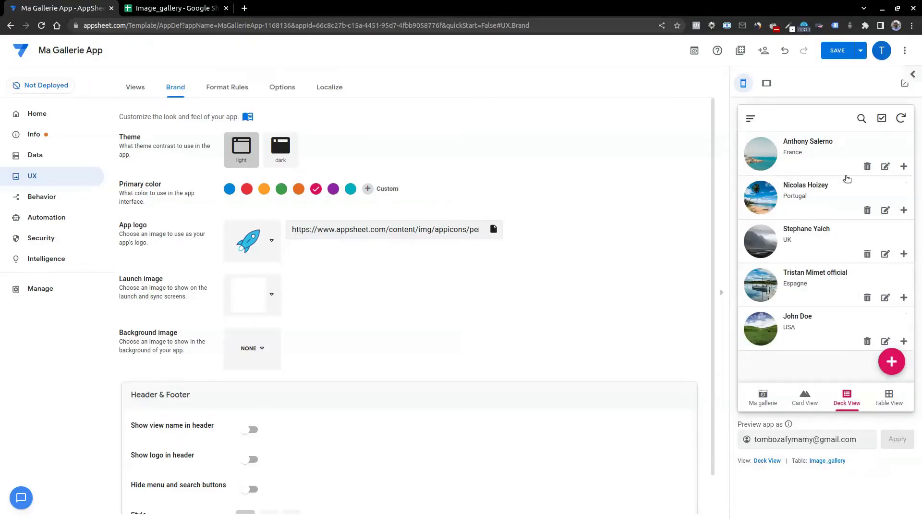
click(837, 50)
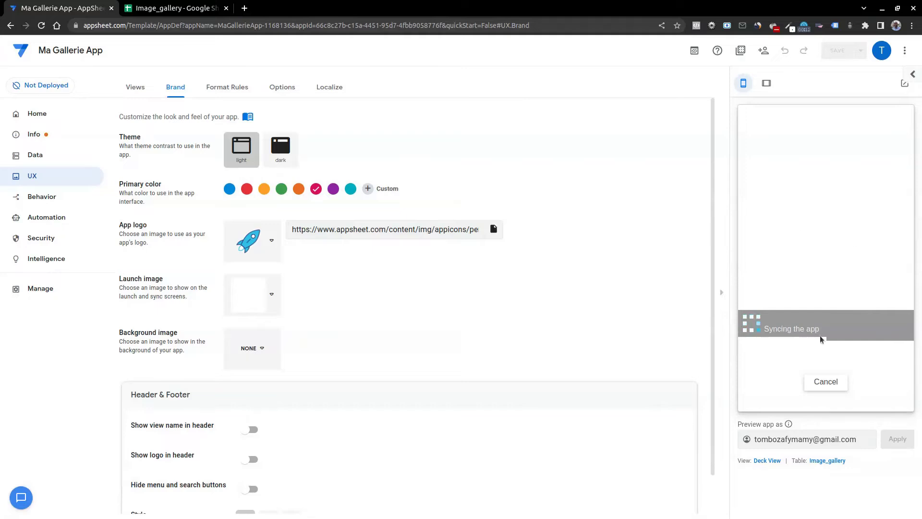
Set the launch image to the blue-green picture with diagonal lines and save the app.
click(270, 303)
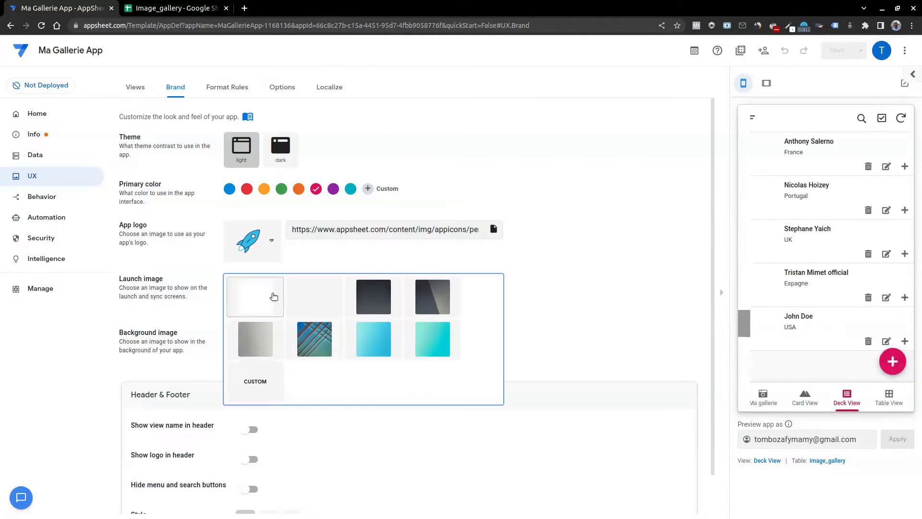
click(311, 342)
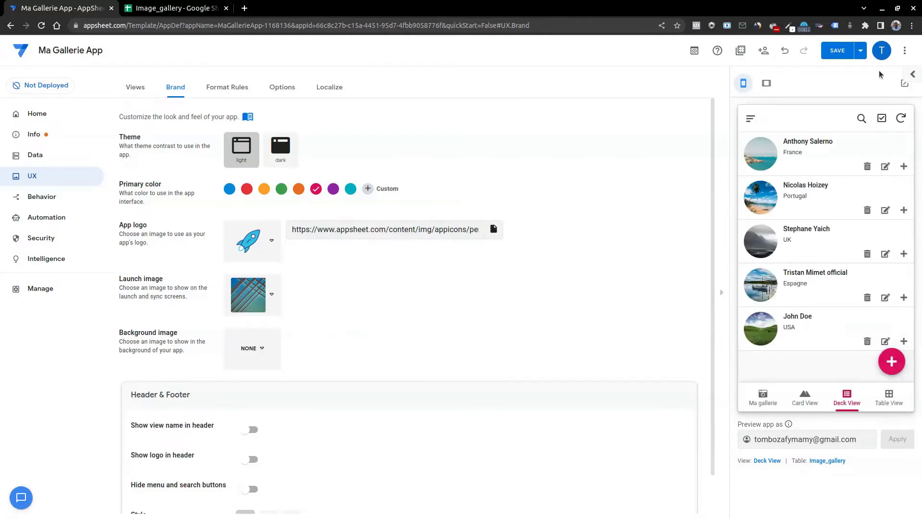
click(836, 51)
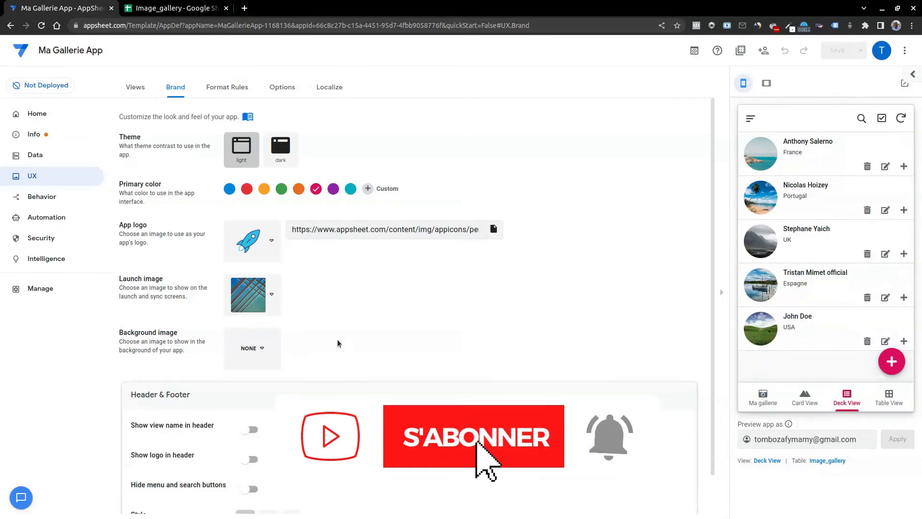
Switch the launch image to the custom option and view its upload sources without choosing one.
click(271, 294)
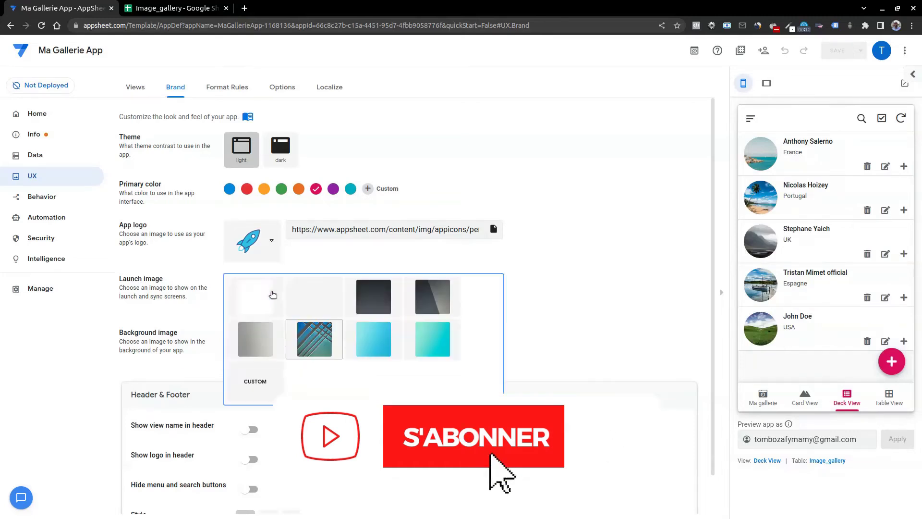
click(255, 382)
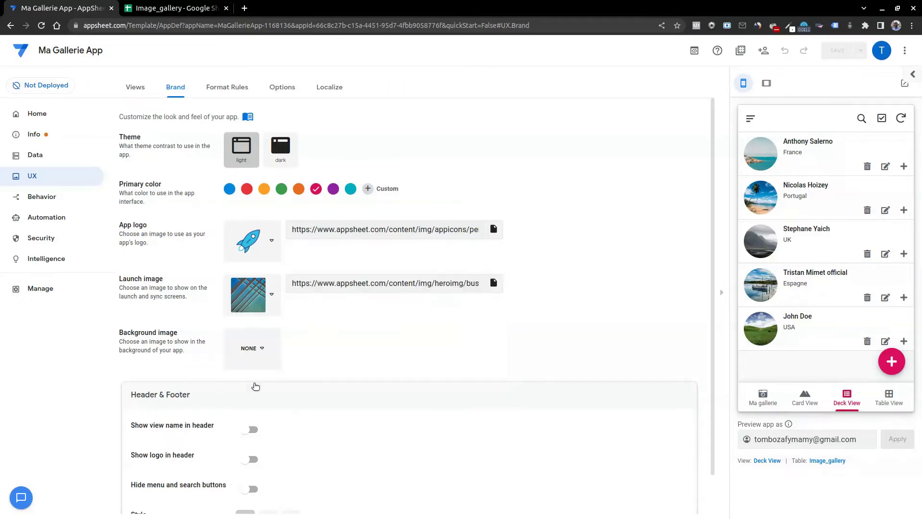
click(493, 283)
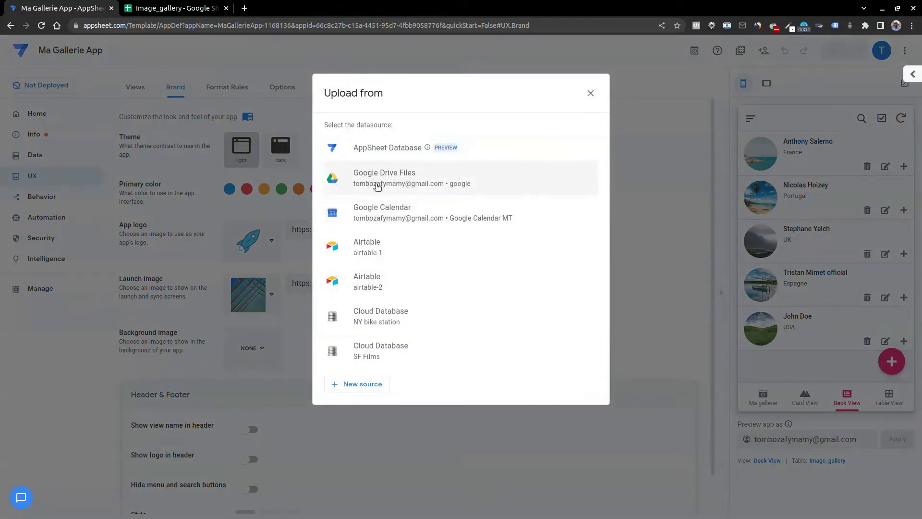
click(591, 92)
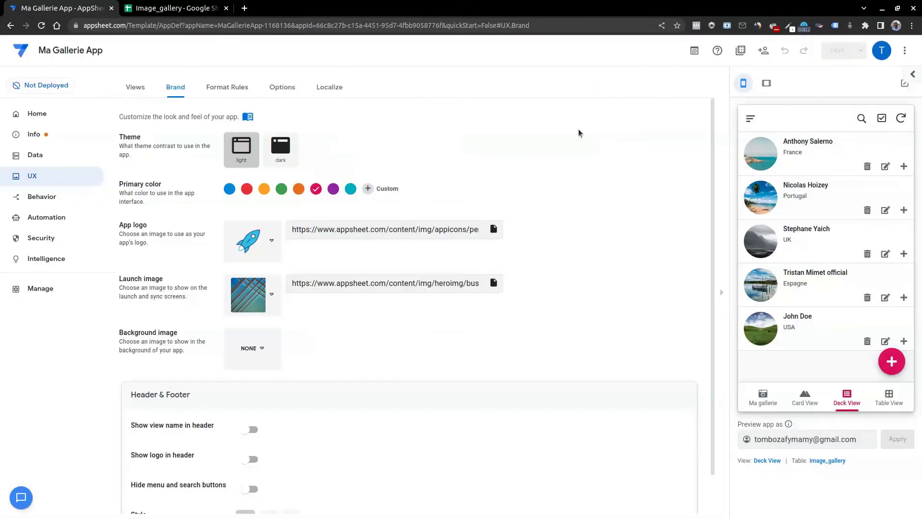
Try showing the view name in the header, check it on the Table View preview, and turn it off again.
scroll(345, 470, down, 2)
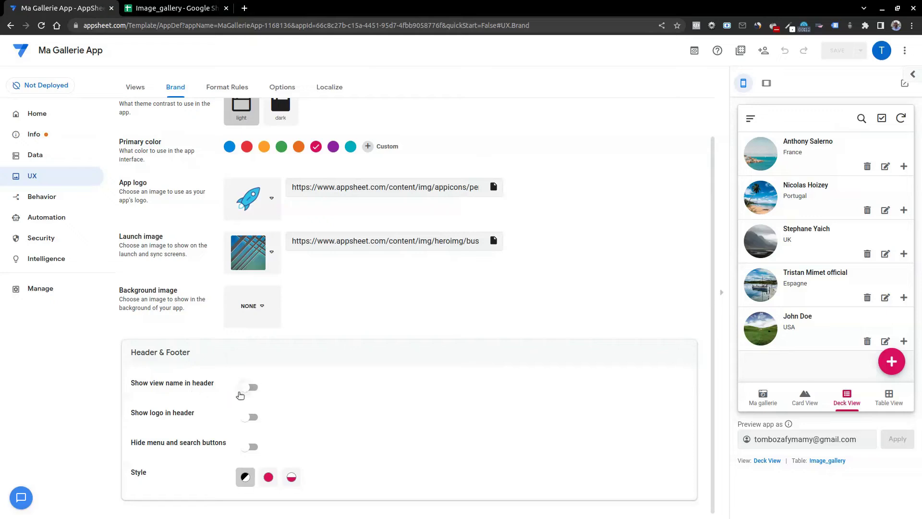
click(248, 388)
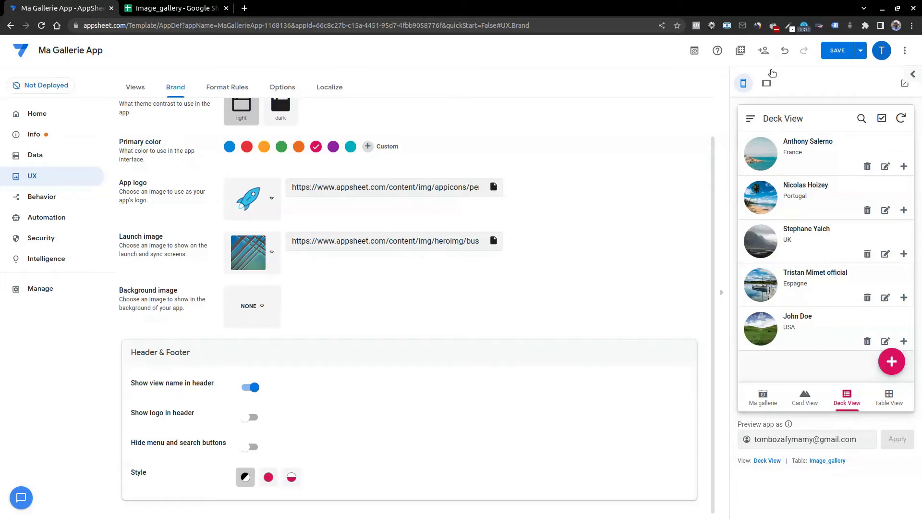
click(897, 406)
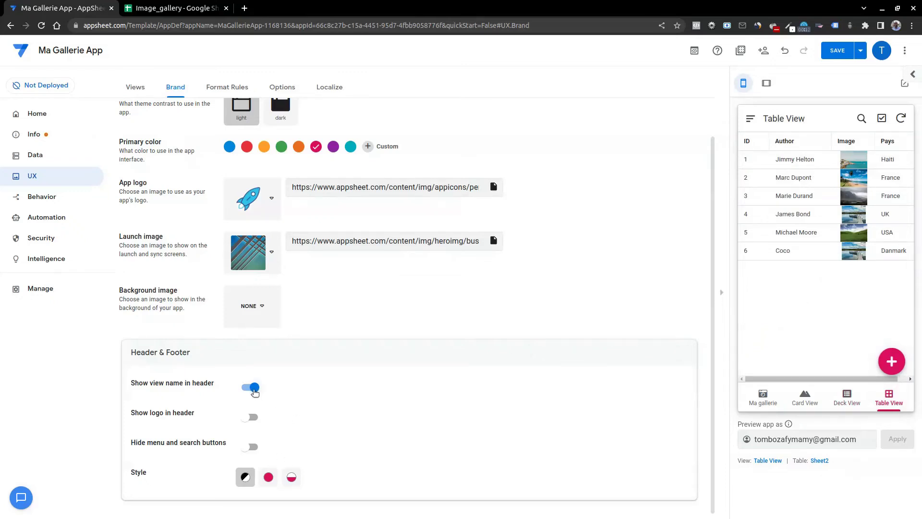
click(255, 392)
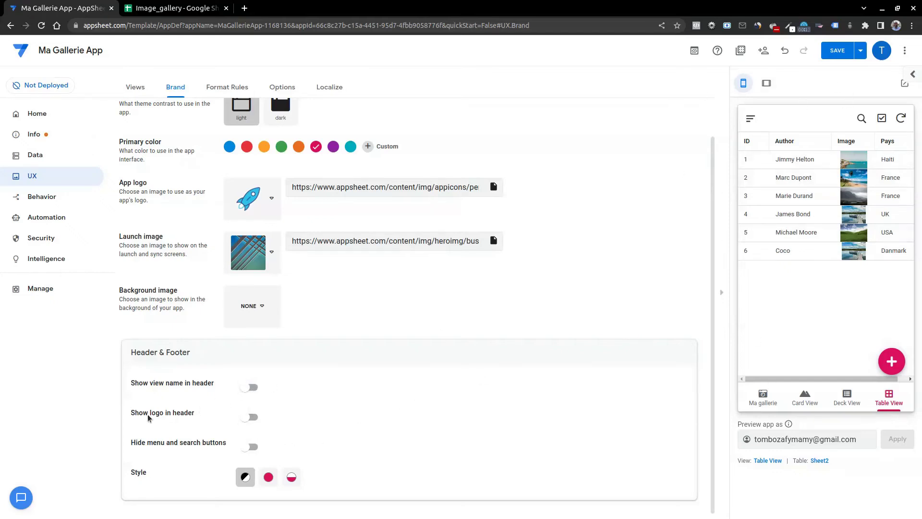
Show the logo in the header, try hiding the menu and search buttons, and check the restored app menu in the preview.
click(247, 423)
click(250, 449)
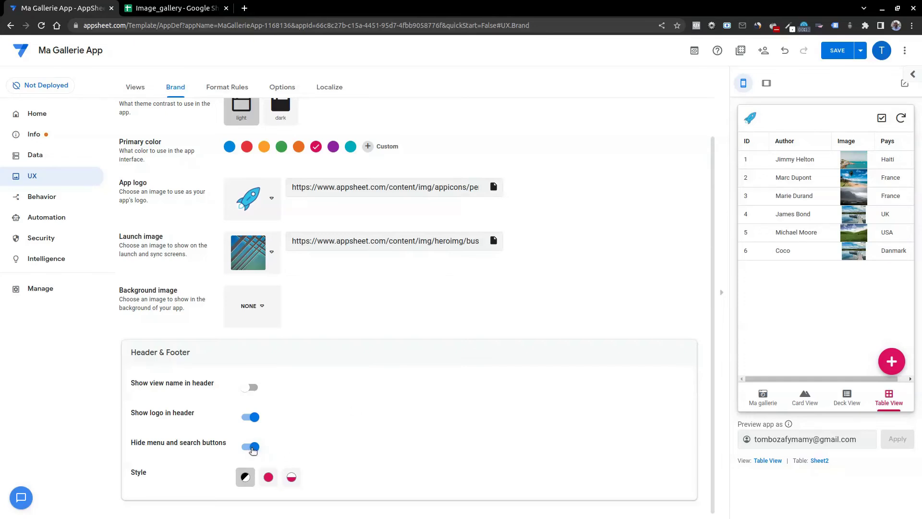
click(251, 449)
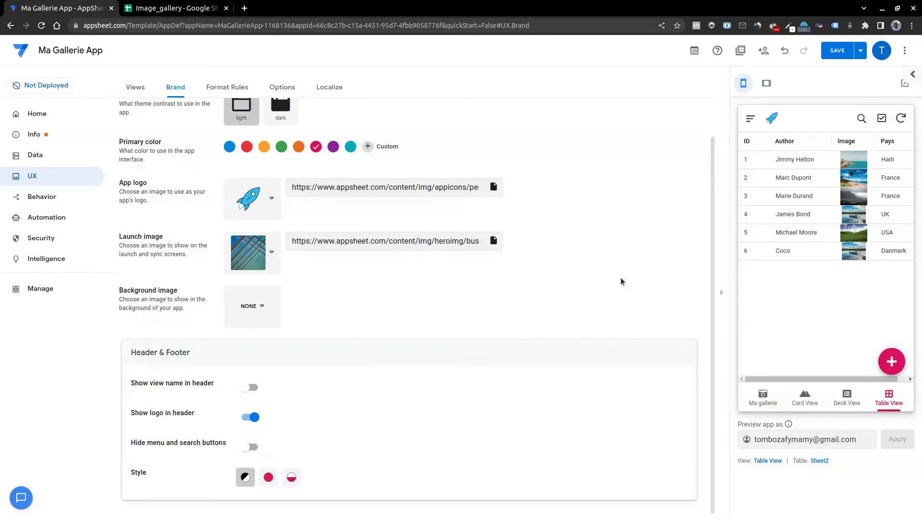
click(751, 118)
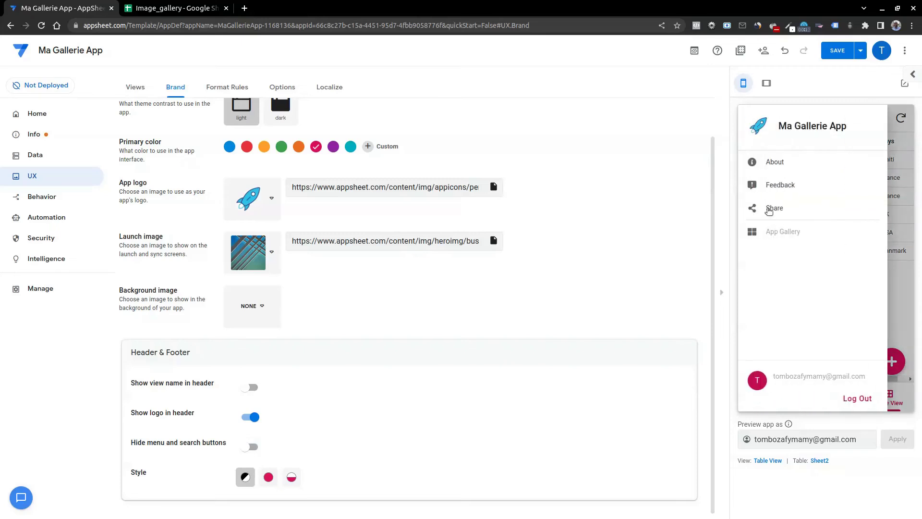
click(900, 141)
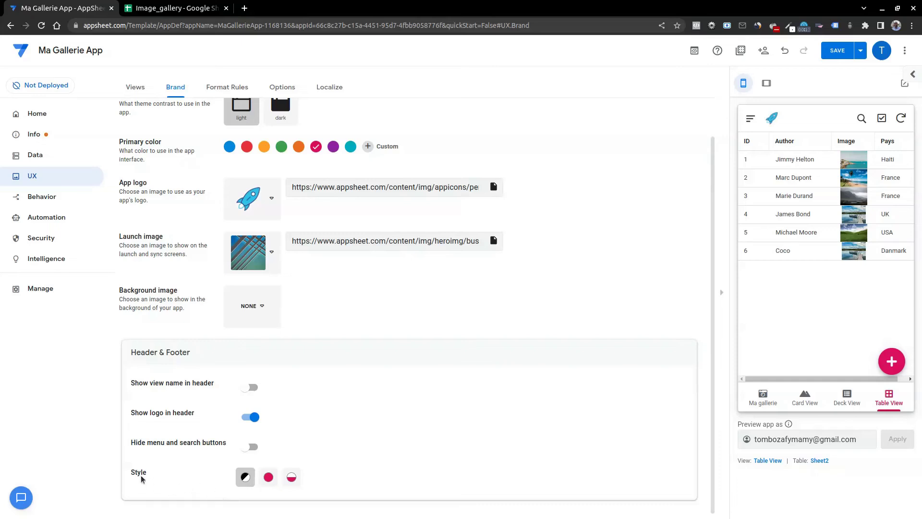
Try the solid-color and Accented Footer styles for the header and footer, checking the latter across the Deck, Card and Ma gallerie previews.
click(269, 477)
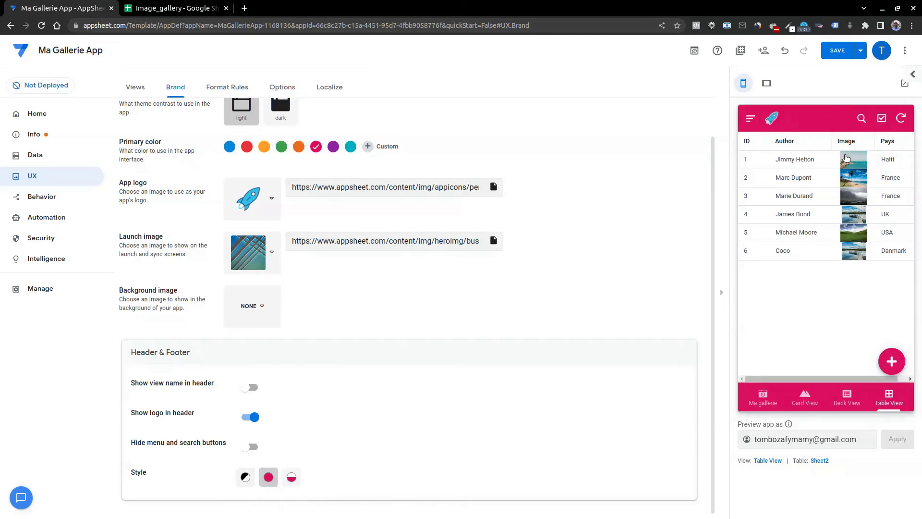
click(292, 477)
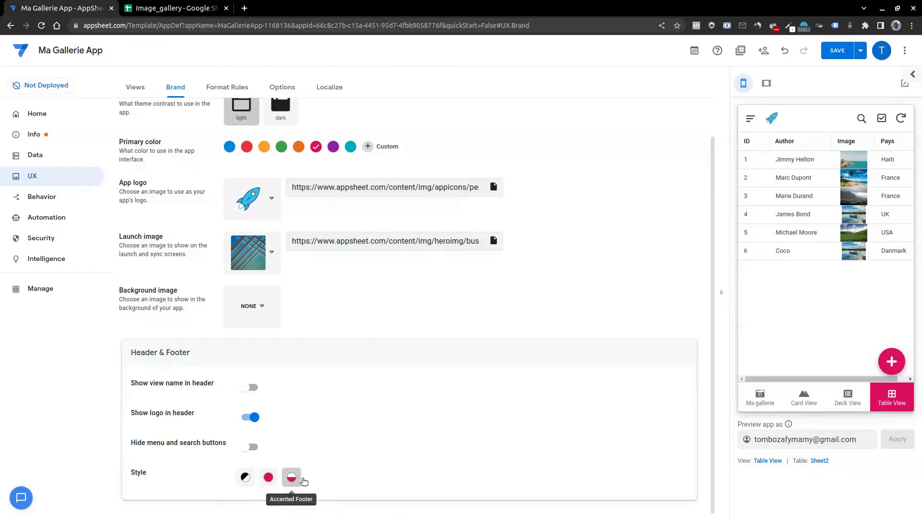
click(857, 401)
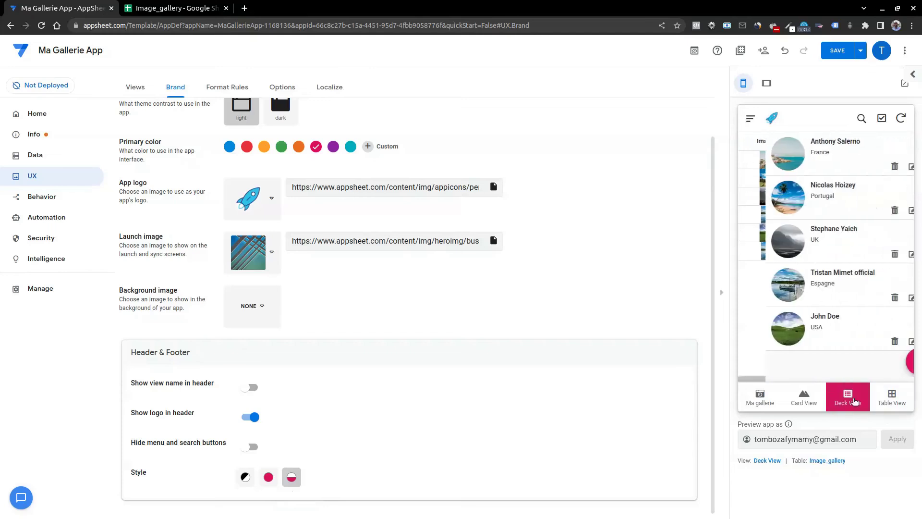
click(806, 402)
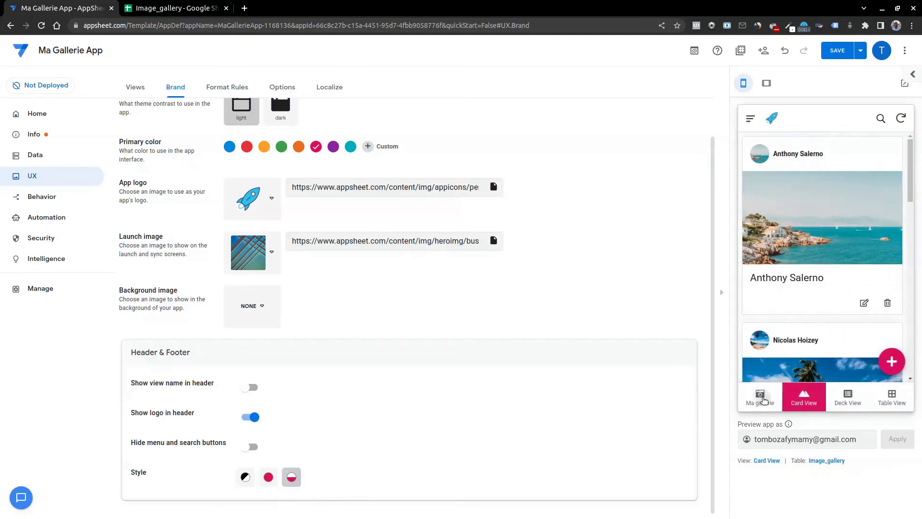
click(766, 399)
click(806, 402)
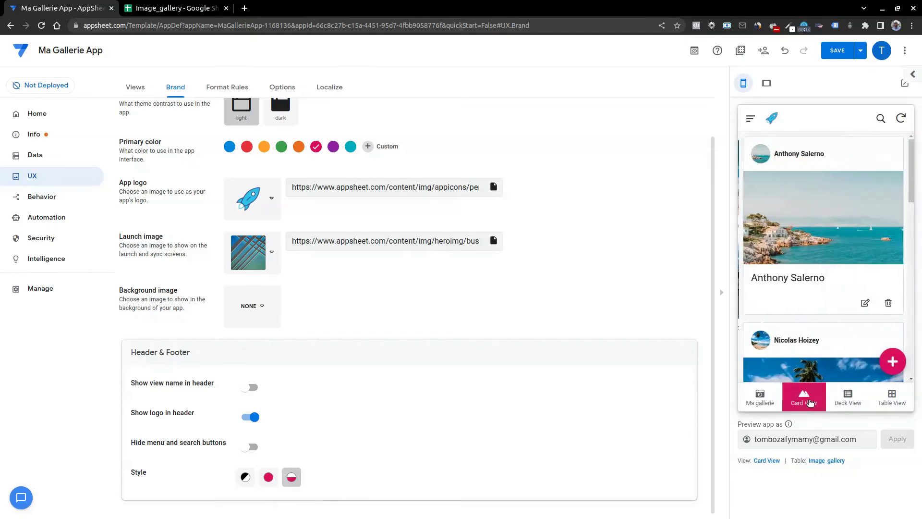
Apply the solid primary-color style to the header and footer, change the primary color to blue, and save the app.
click(268, 476)
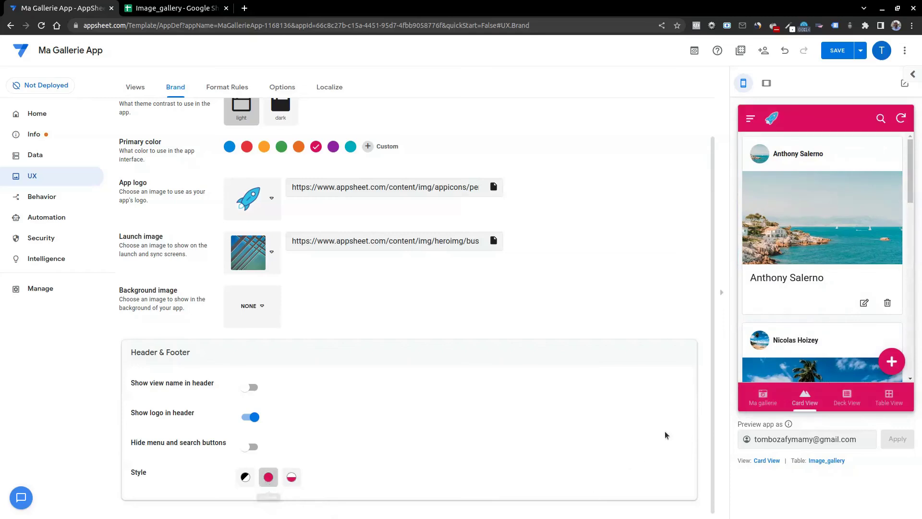
click(766, 398)
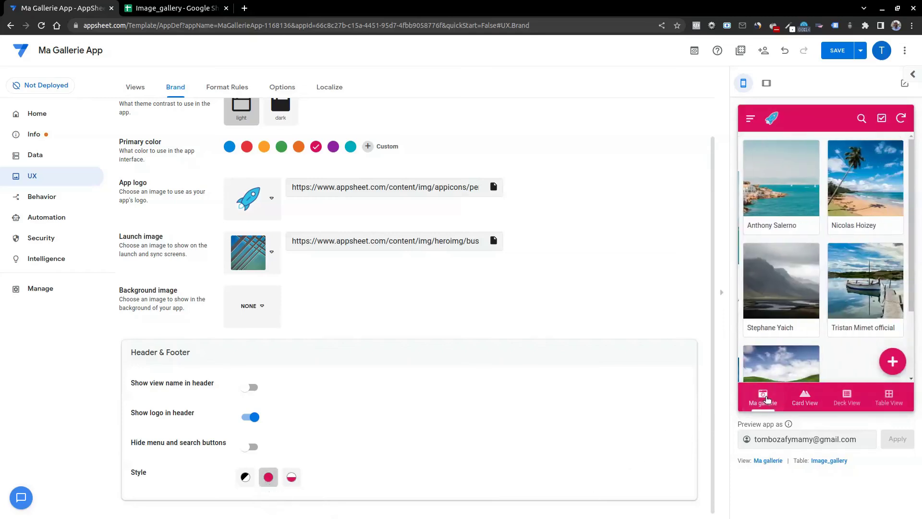
click(806, 398)
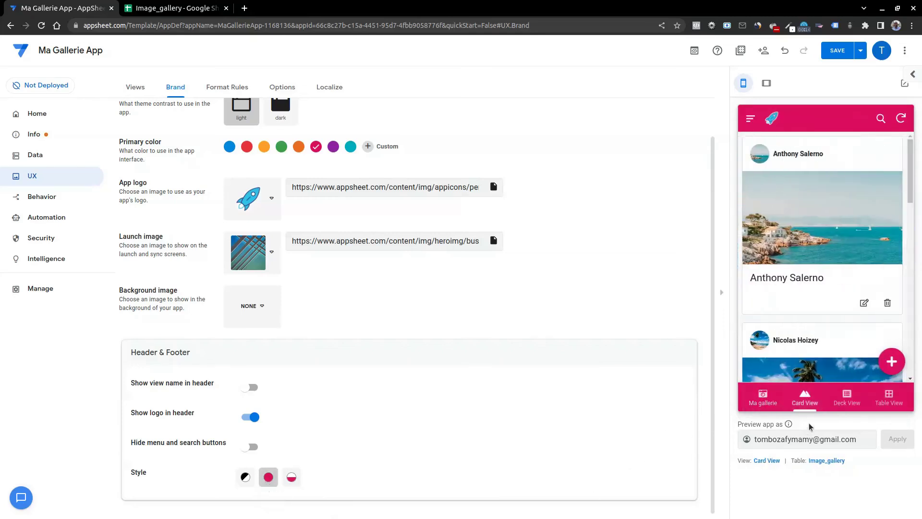
click(839, 396)
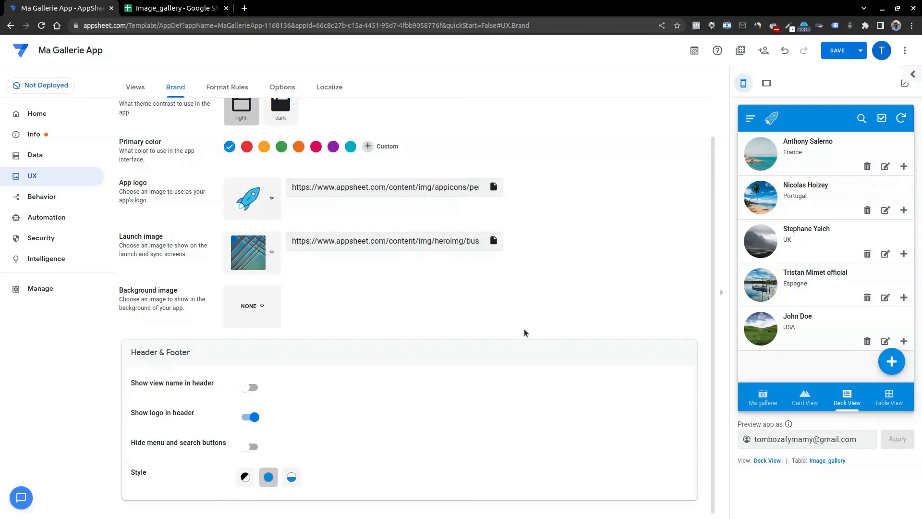
click(836, 52)
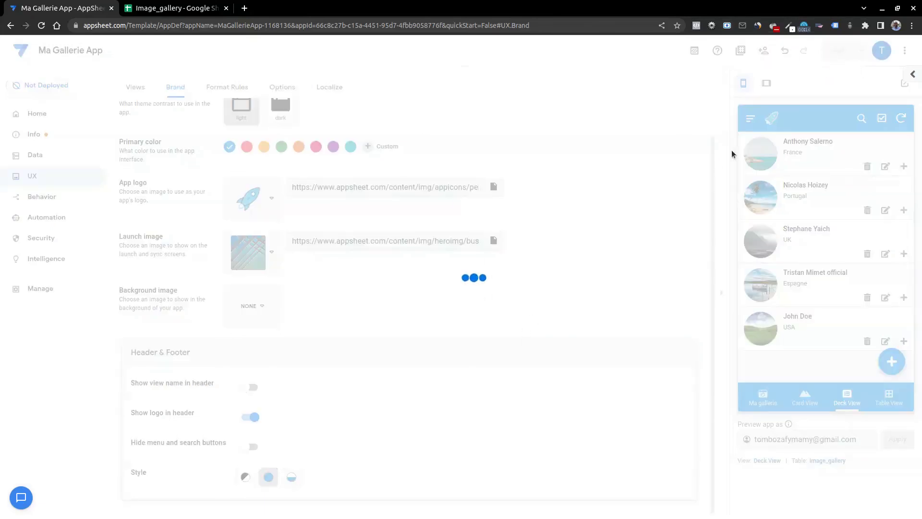